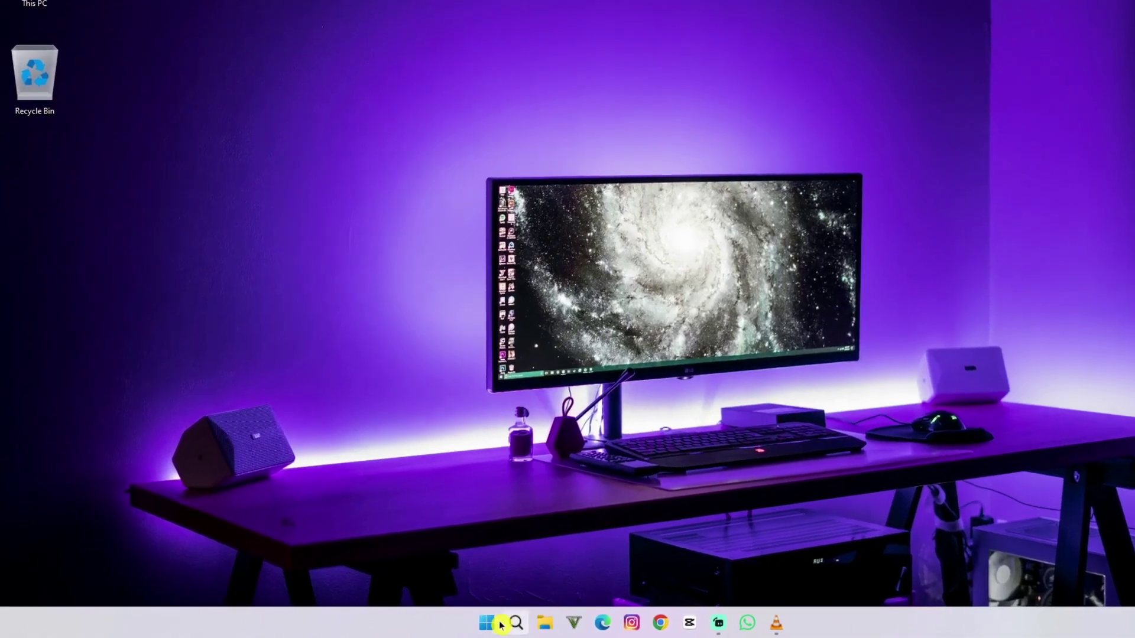
Step: Drag Microsoft Edge from the All apps list onto the desktop as a shortcut
left_click(436, 625)
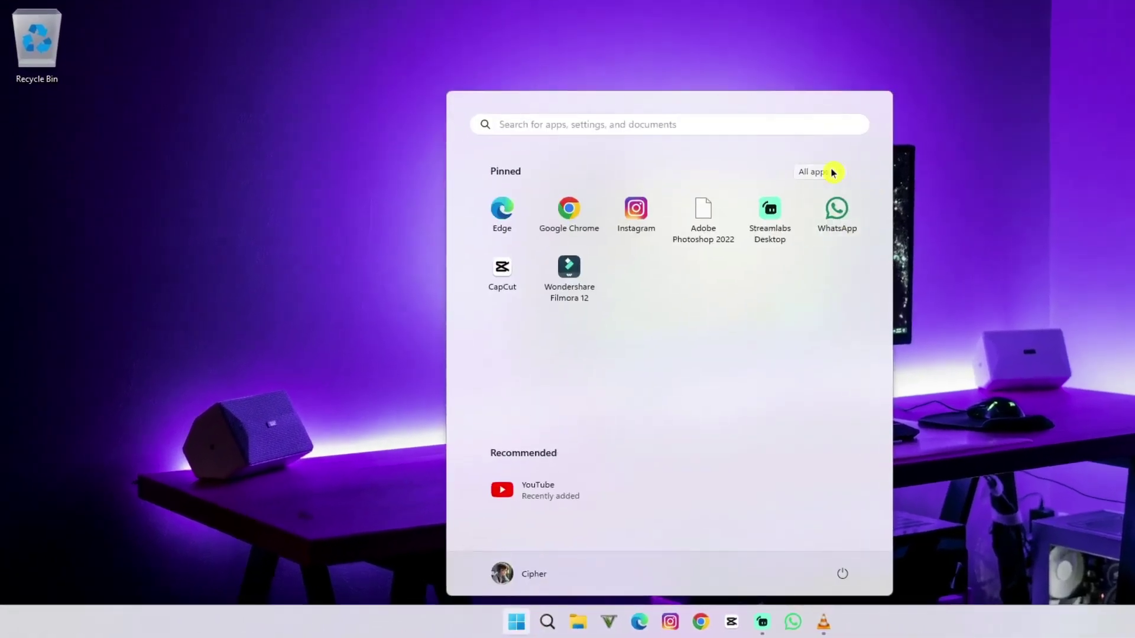
left_click(833, 172)
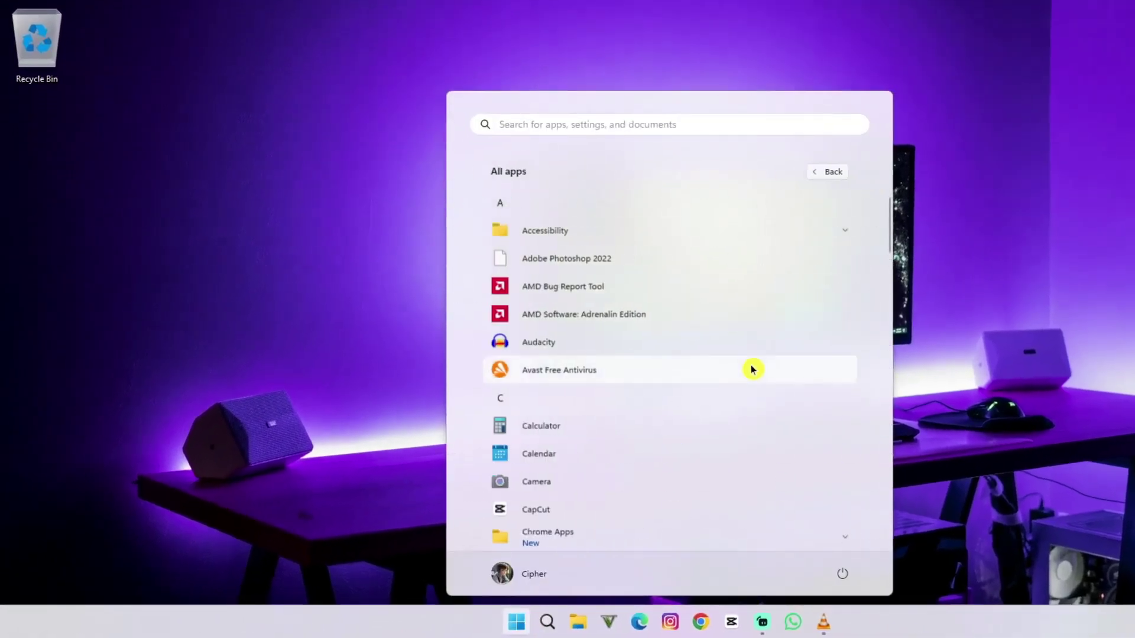
scroll(752, 367, "down", 5)
scroll(752, 367, "down", 1)
scroll(753, 369, "down", 2)
scroll(752, 369, "down", 1)
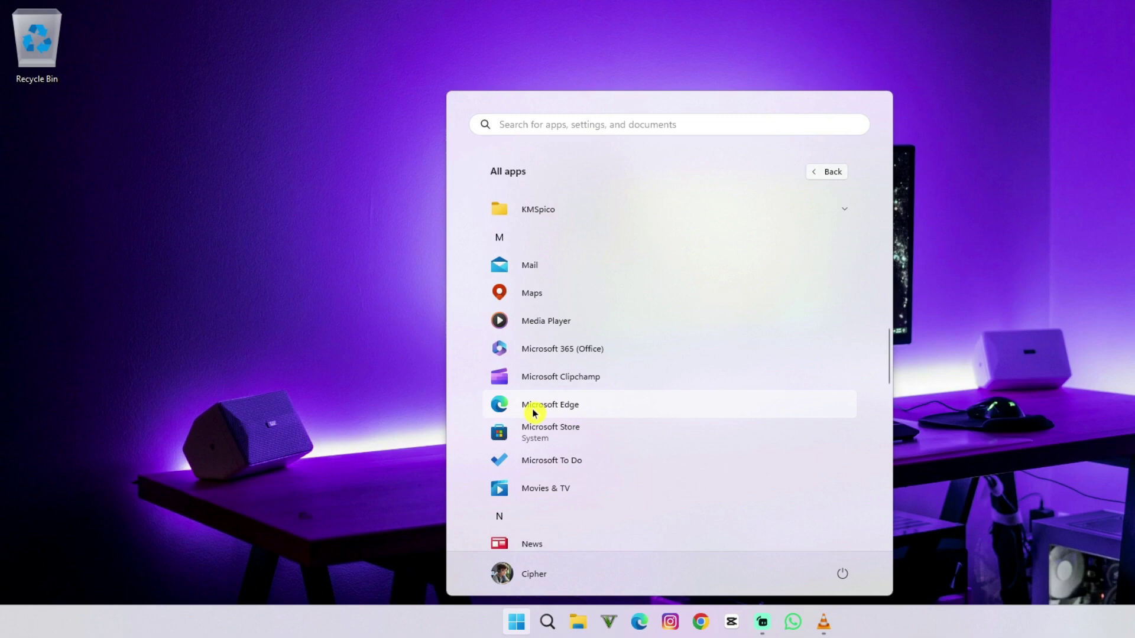
left_click_drag(534, 411, 43, 244)
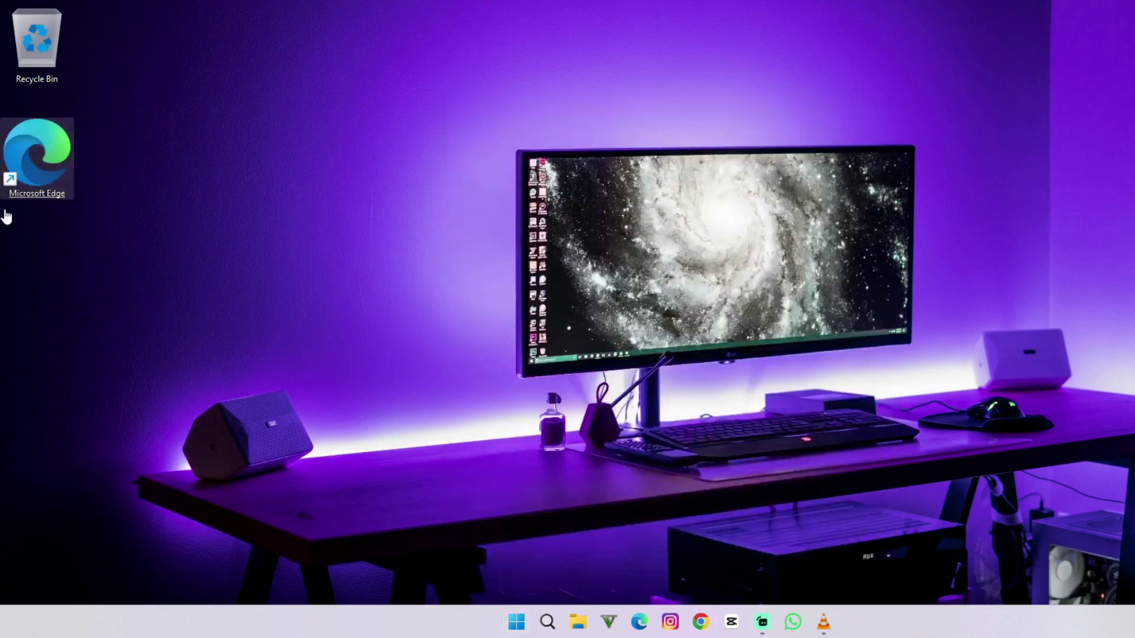
left_click(78, 263)
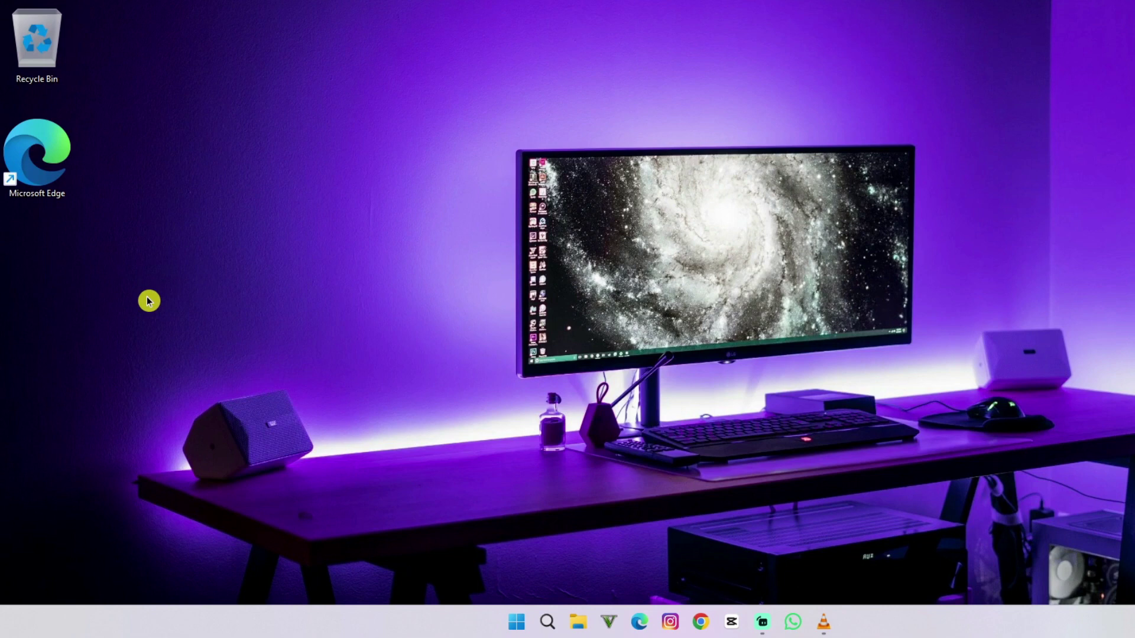
Step: Open Google Chrome's shortcut file location from the Start menu
left_click(517, 624)
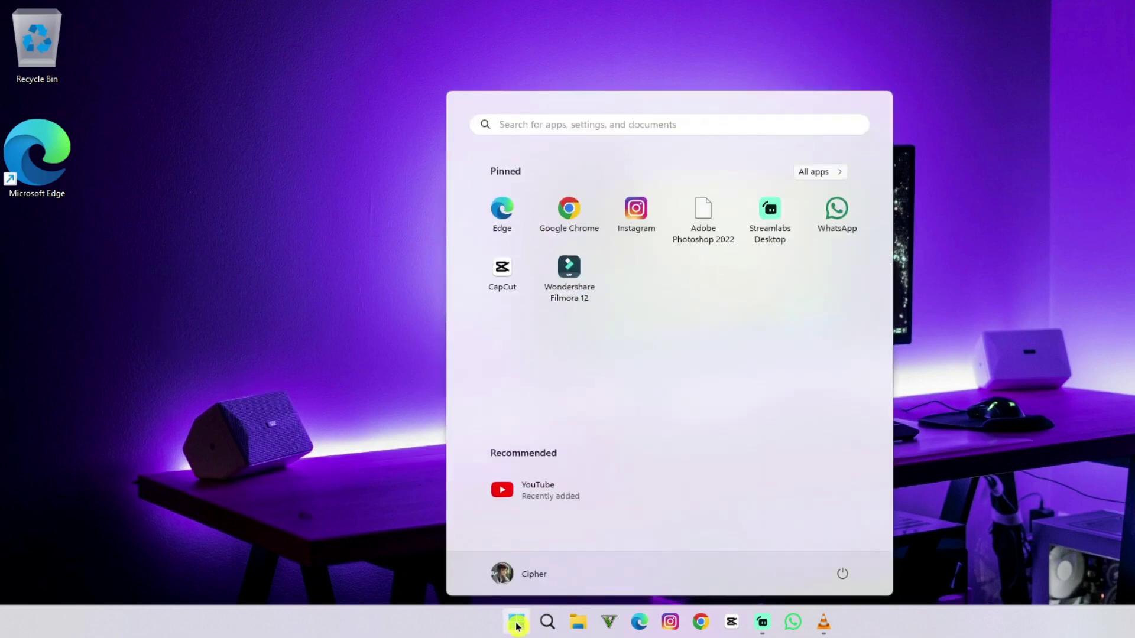
right_click(570, 214)
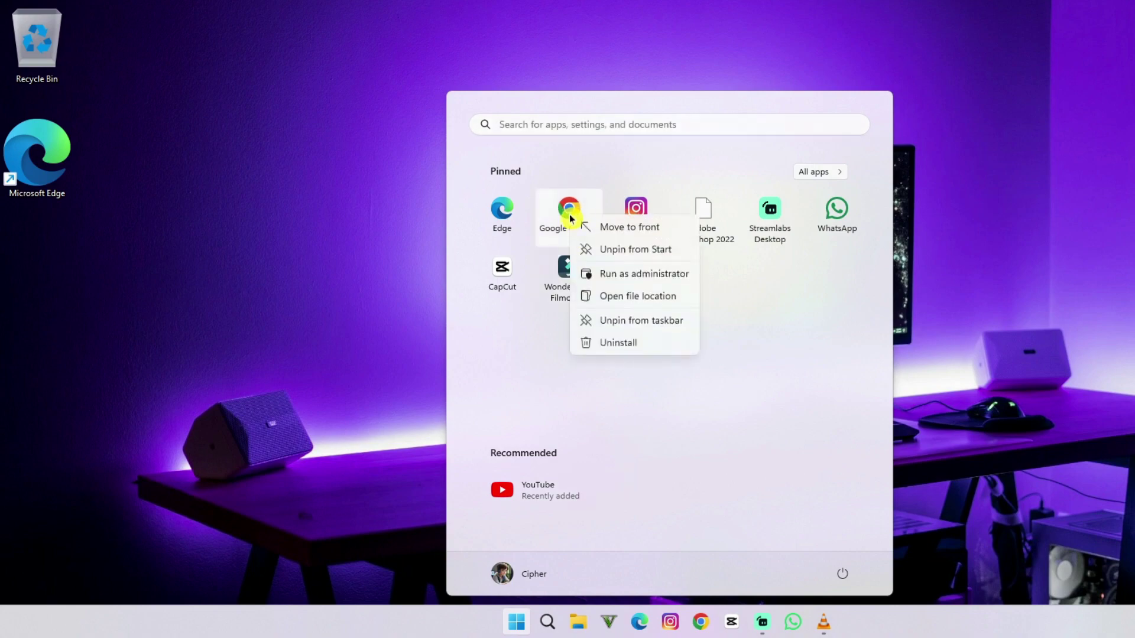
left_click(612, 298)
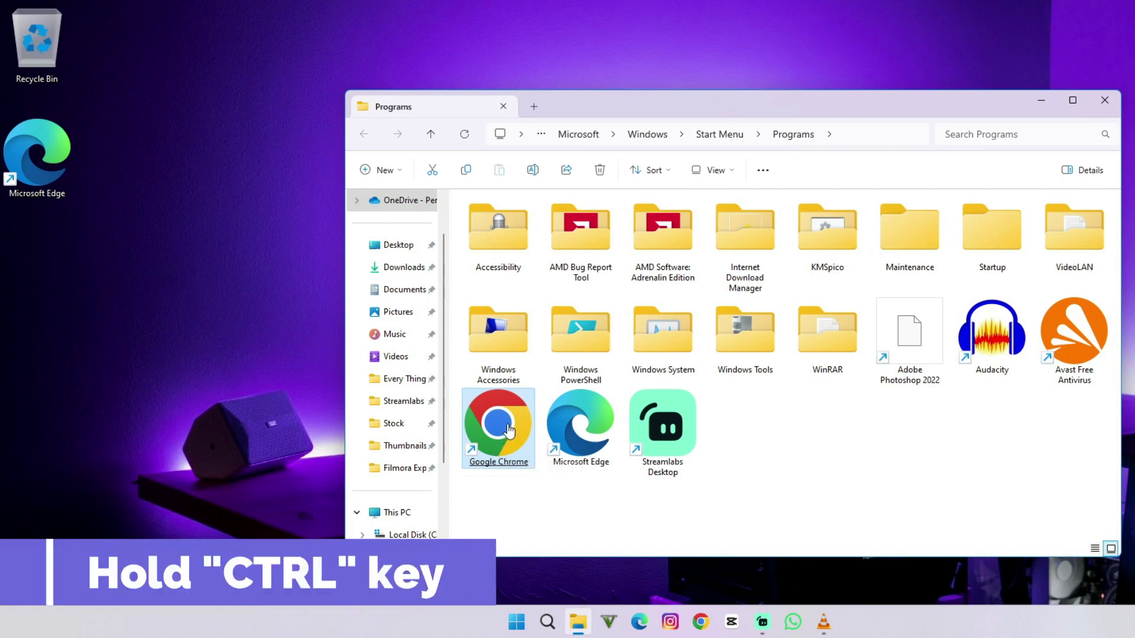
Step: Copy the Google Chrome shortcut to the desktop and close the Programs window
left_click_drag(509, 429, 47, 333)
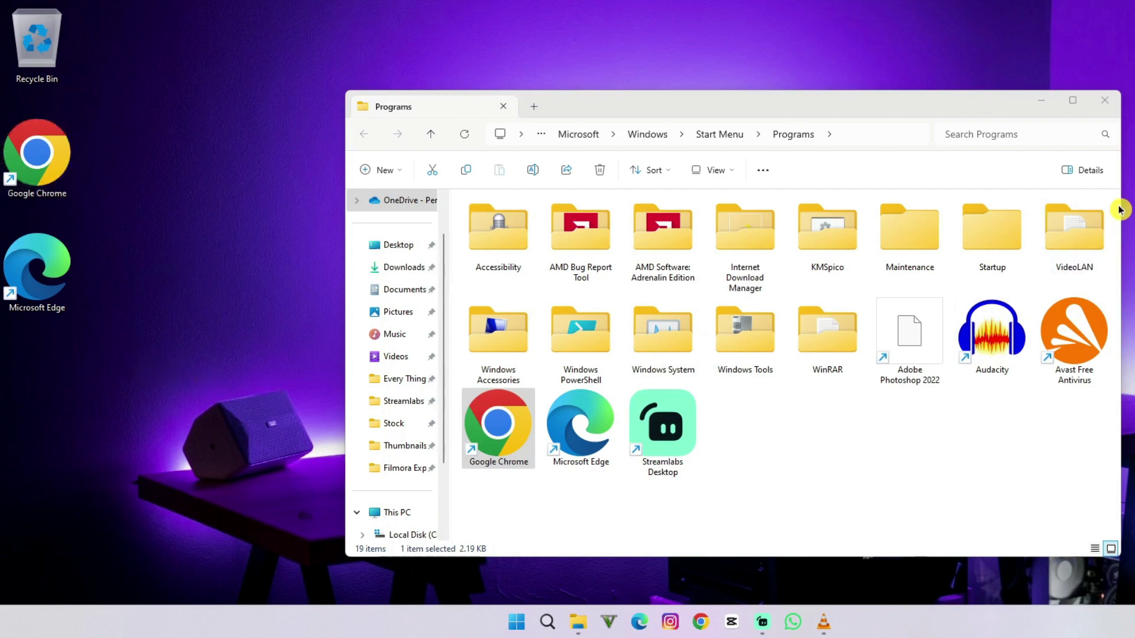
left_click(1105, 101)
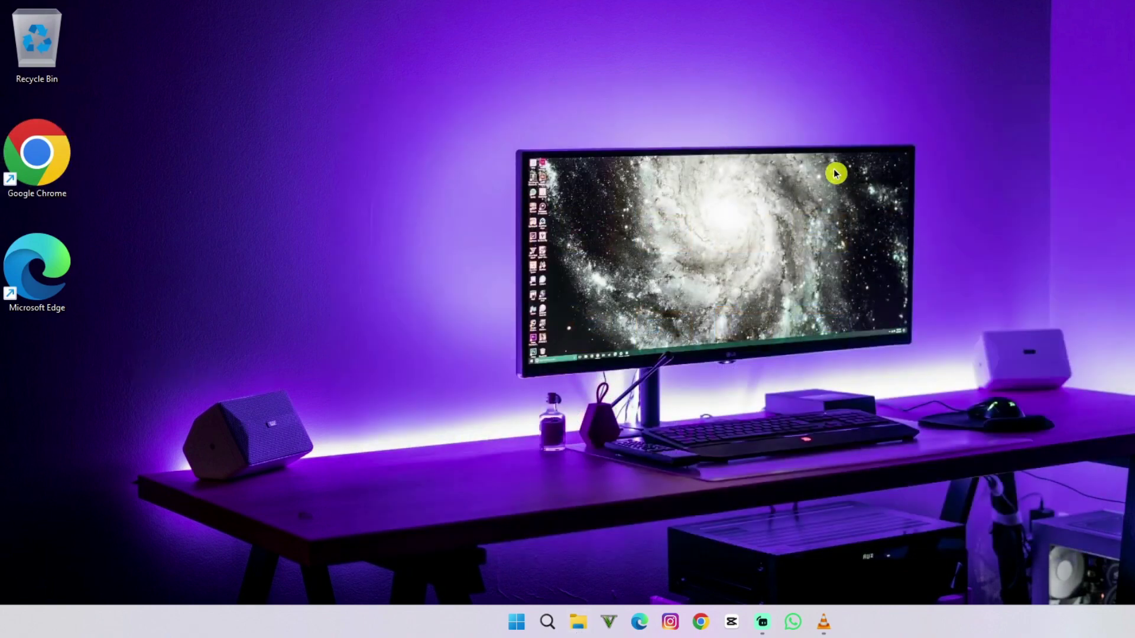
Step: Create a desktop shortcut targeting the Pictures folder with the New Shortcut wizard
right_click(483, 73)
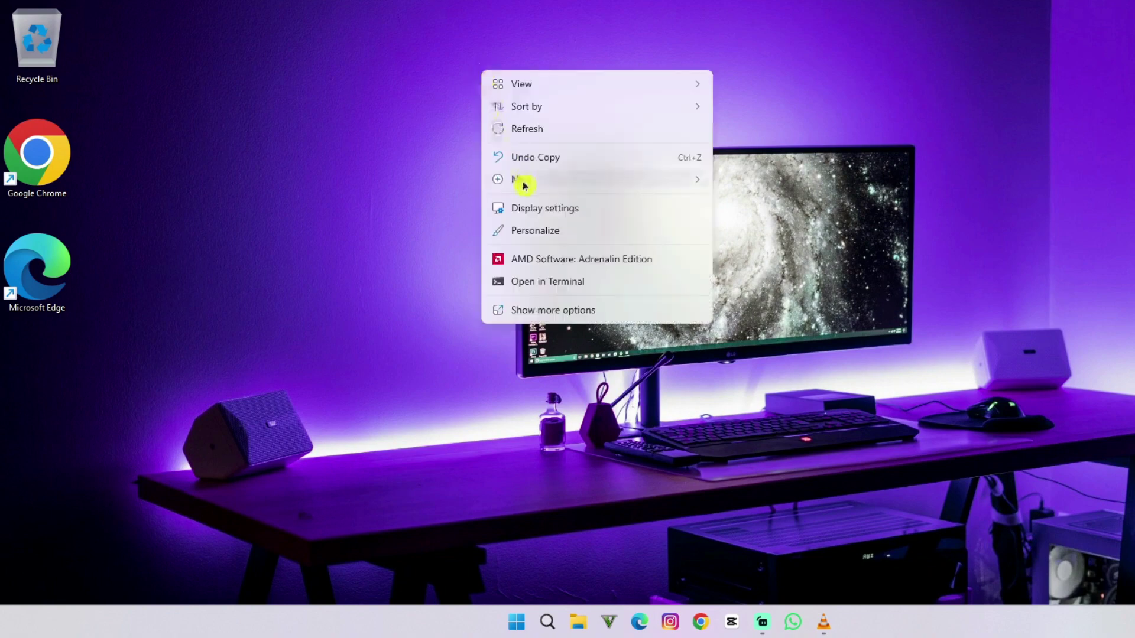
mouse_move(532, 179)
left_click(744, 202)
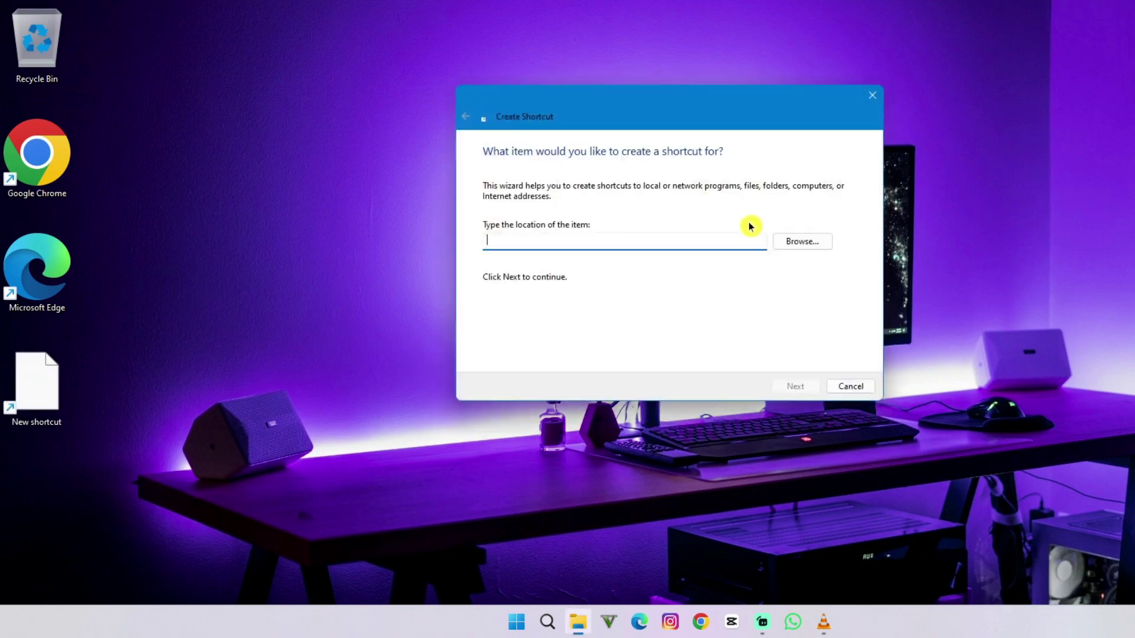
left_click(789, 247)
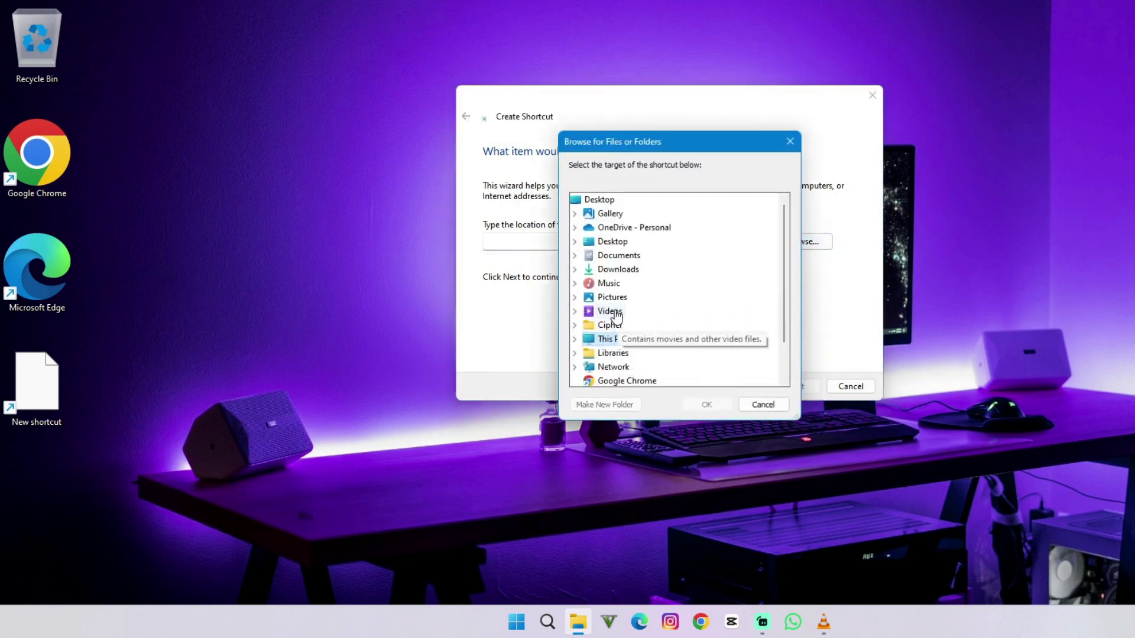
double_click(609, 300)
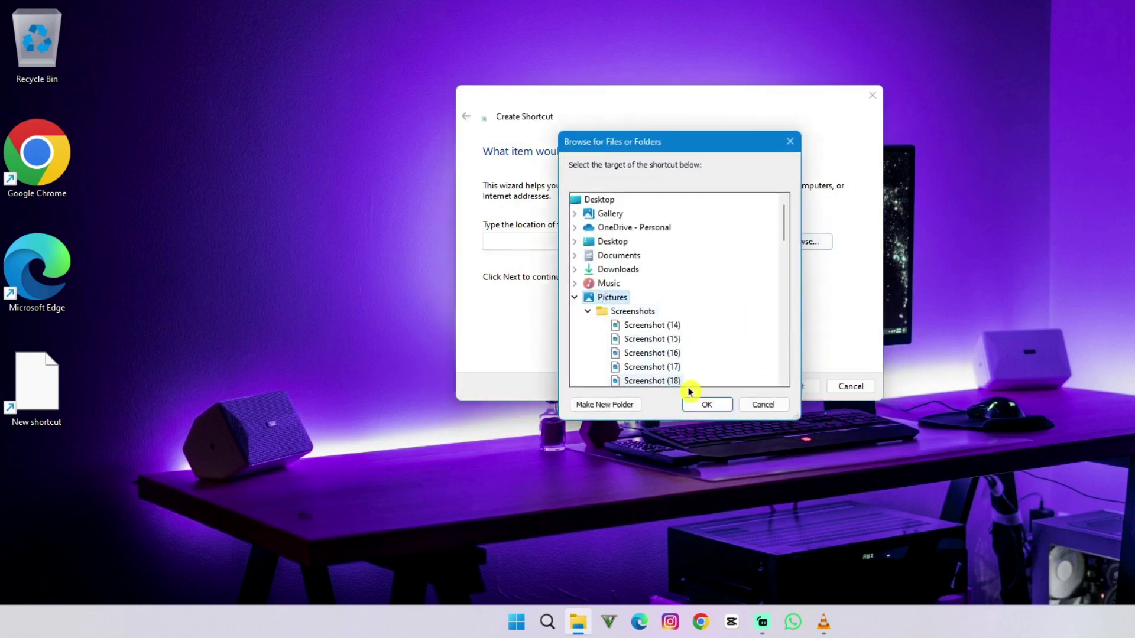
left_click(707, 405)
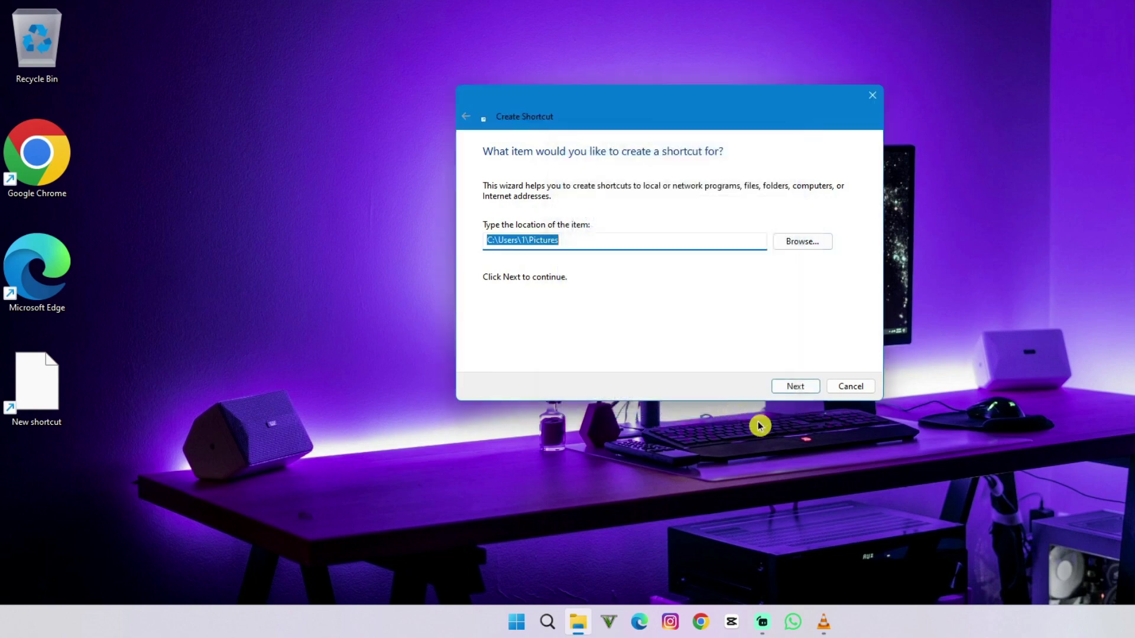
left_click(794, 388)
left_click(800, 388)
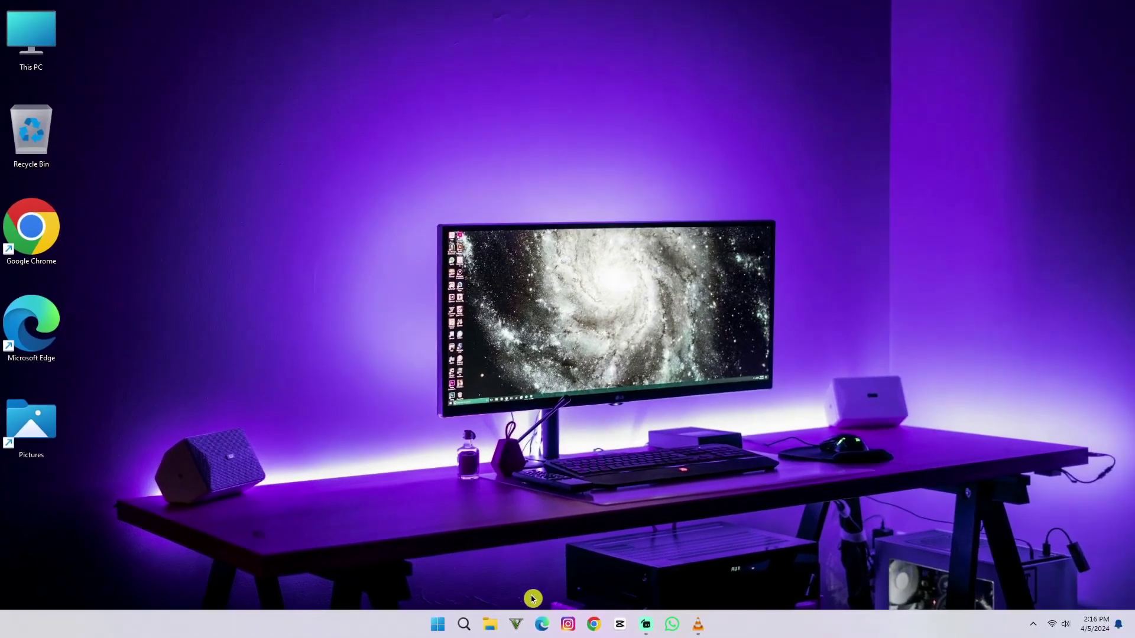
Step: Open YouTube in Microsoft Edge with the window maximized
left_click(542, 626)
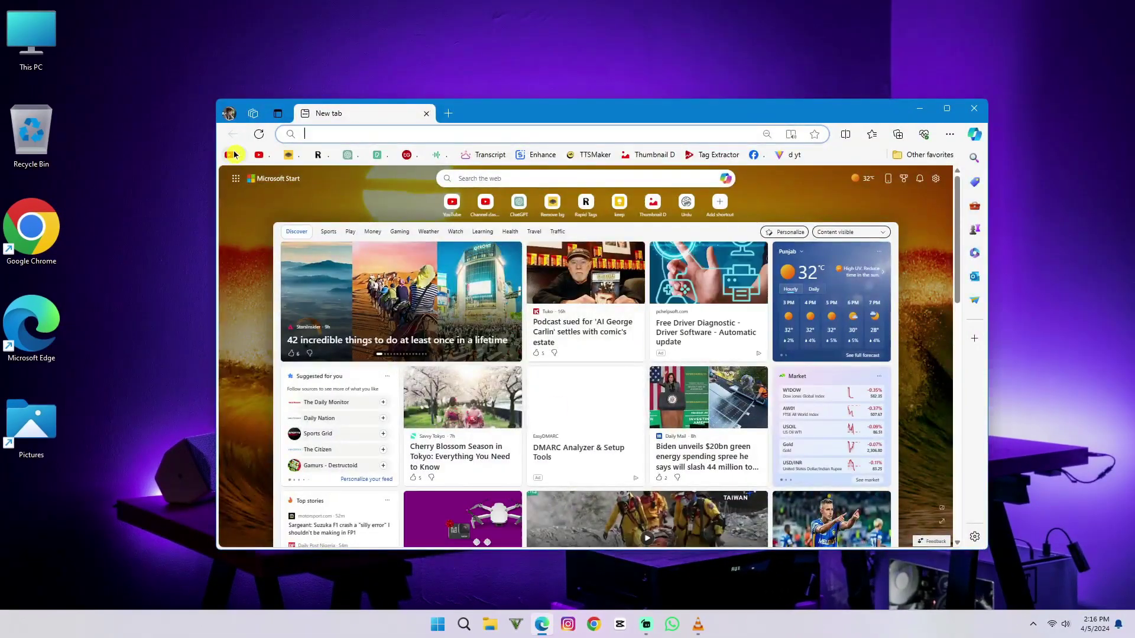
left_click(231, 155)
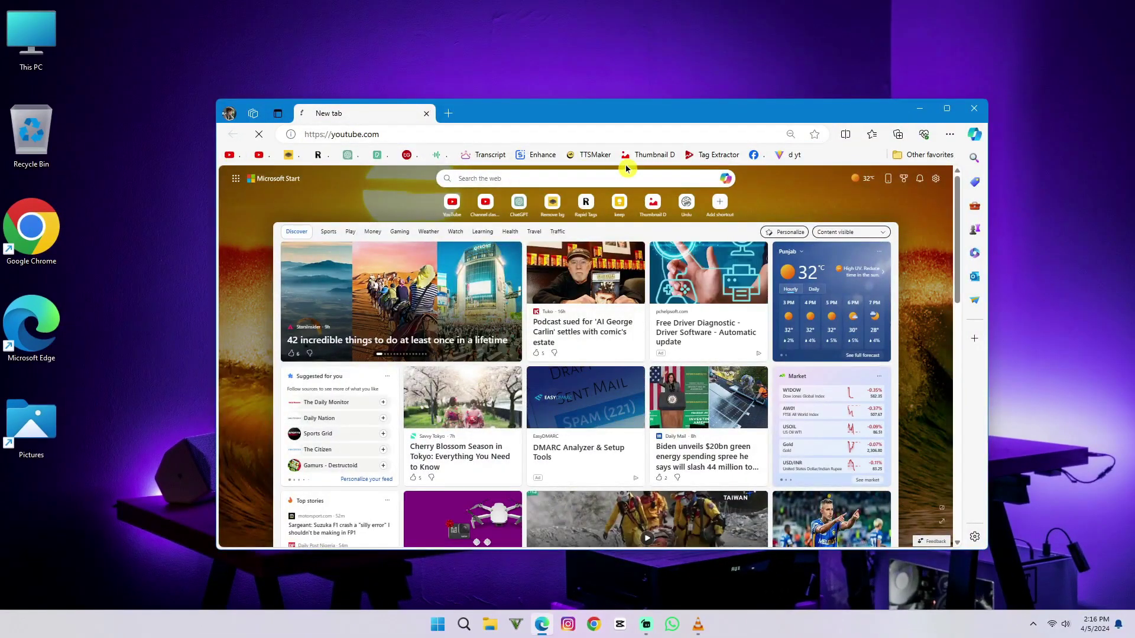
left_click(946, 108)
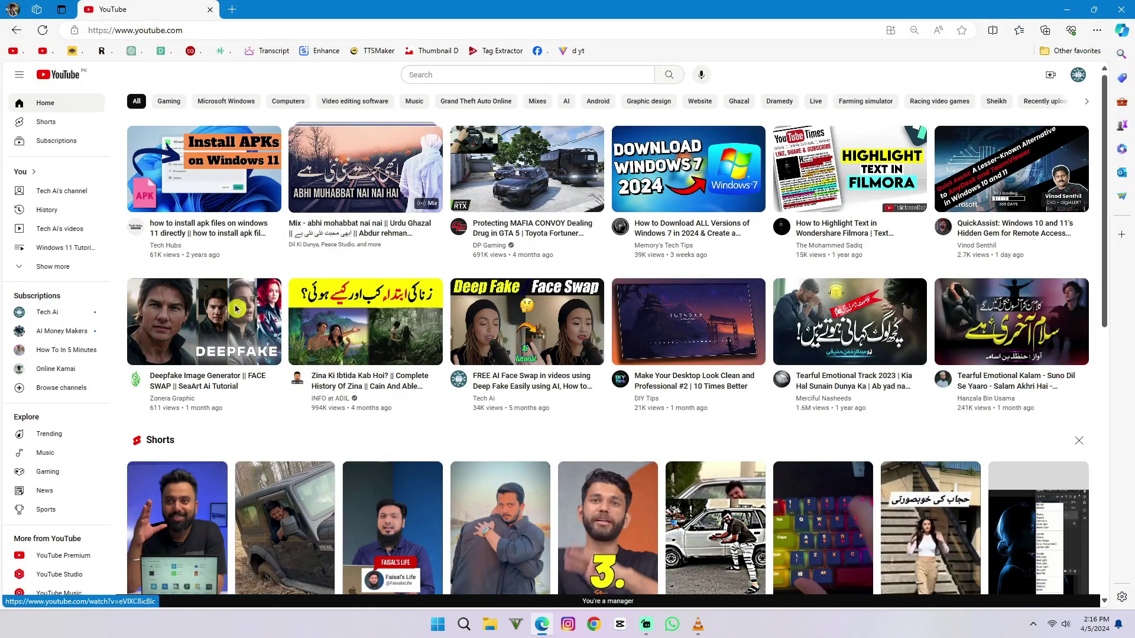
Step: Drag YouTube's address-bar icon onto the desktop, then close Edge
left_click(1095, 9)
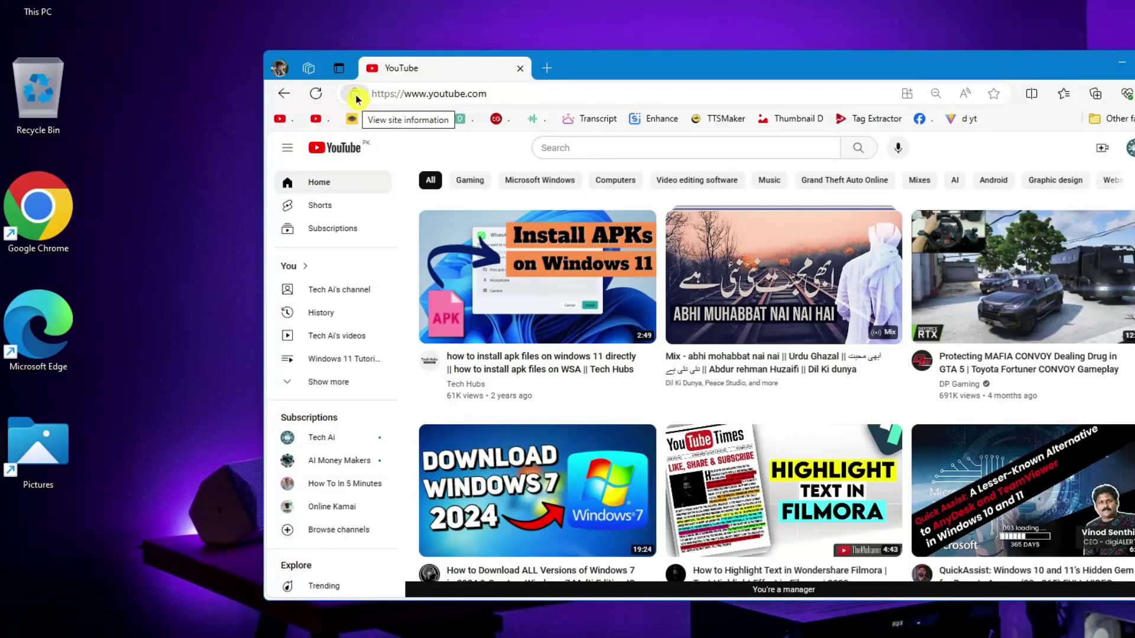
left_click_drag(354, 94, 39, 555)
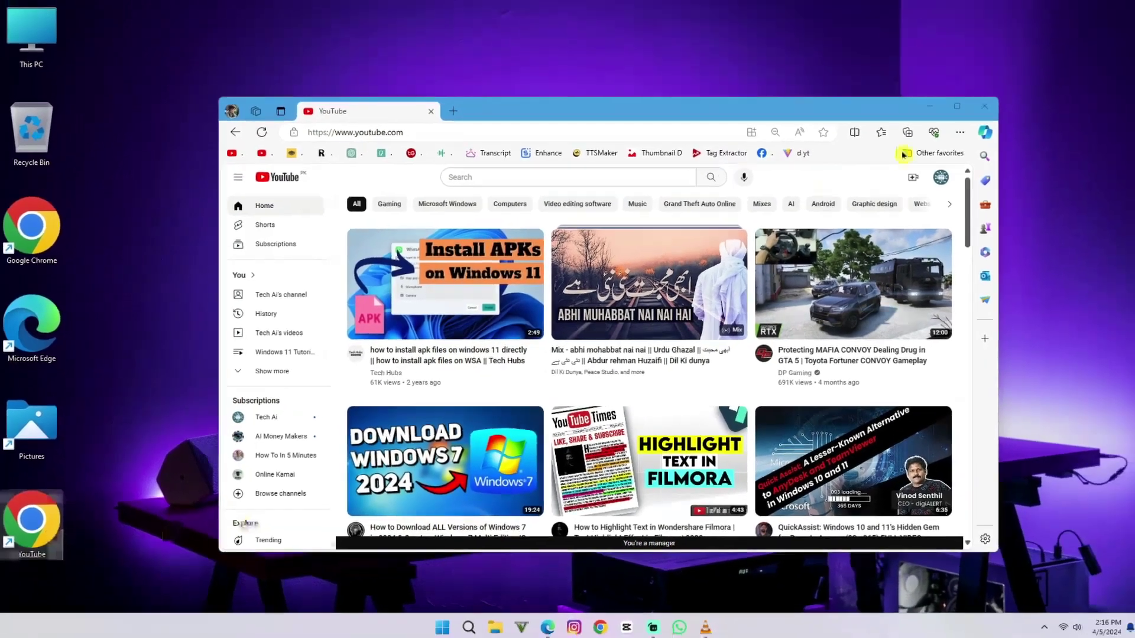
left_click(982, 104)
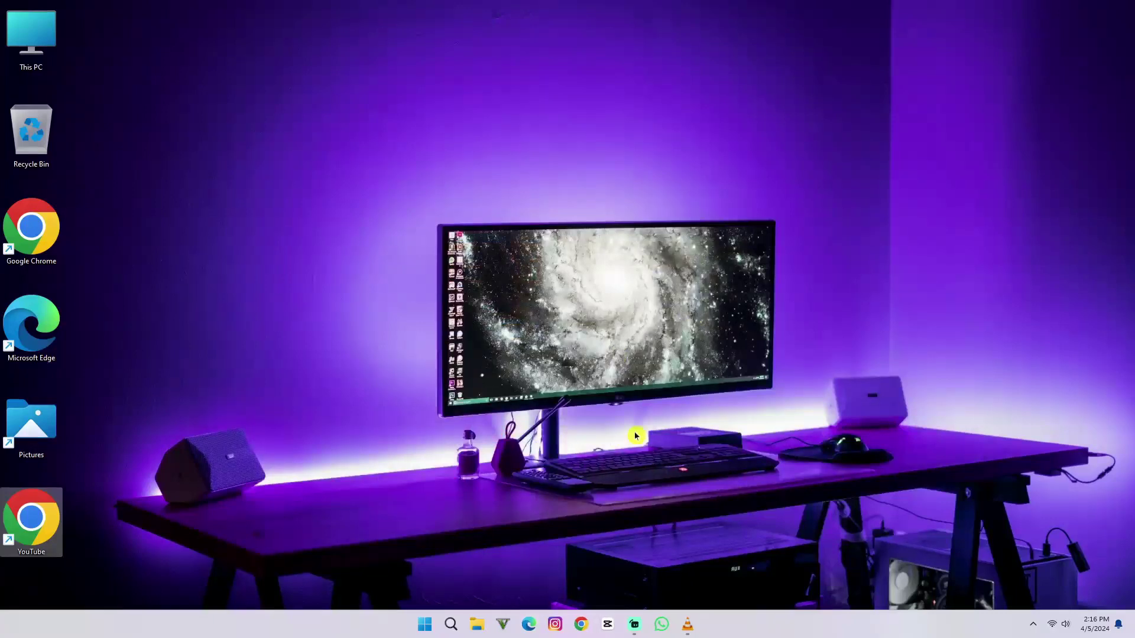